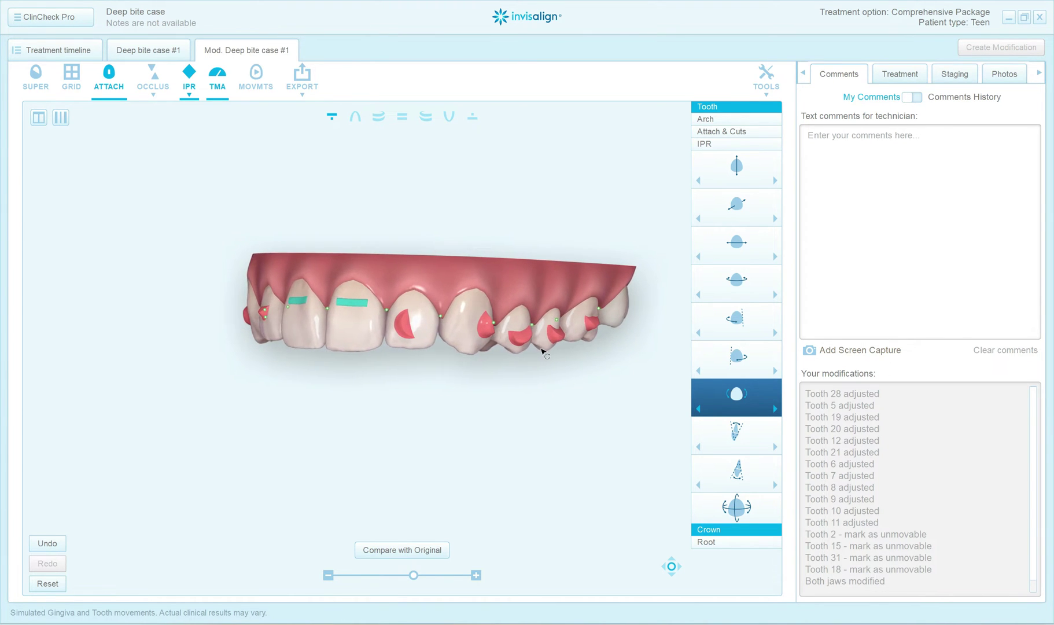
Toggle Compare with Original on and off to check the plan against the original setup
click(400, 549)
click(398, 547)
click(400, 549)
click(400, 551)
drag(415, 423, 527, 419)
click(440, 554)
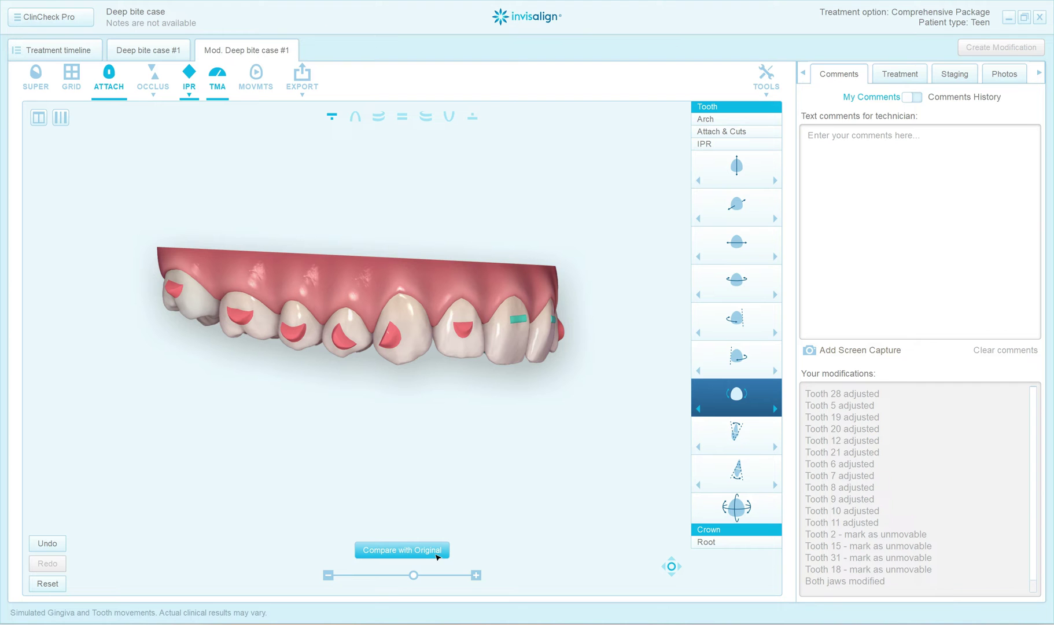
click(438, 554)
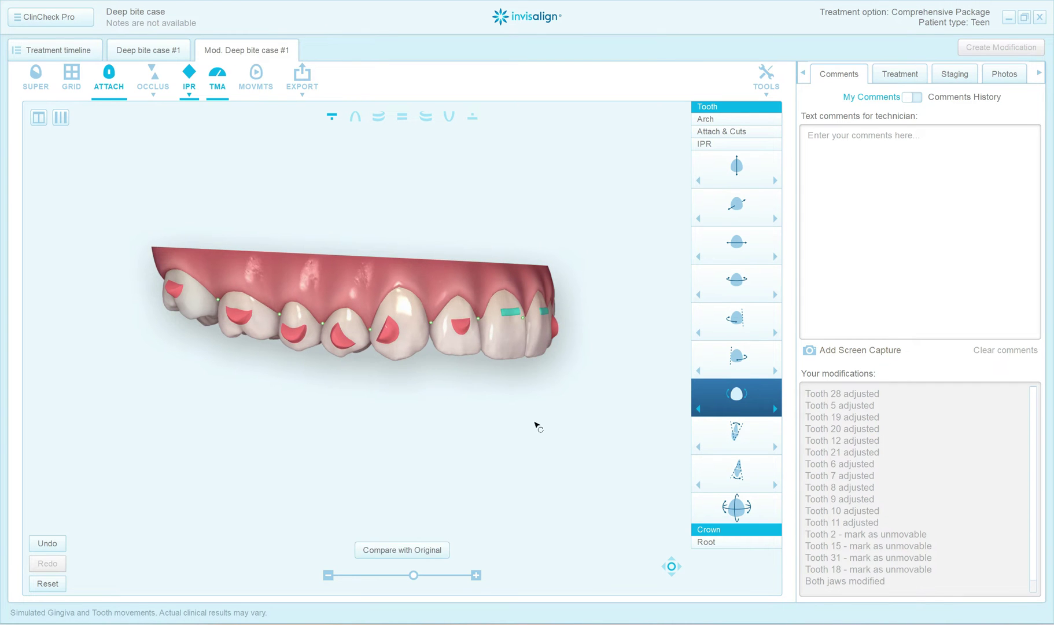
Turn the upper arch and select its rightmost end tooth to show its movement values
drag(560, 391, 572, 386)
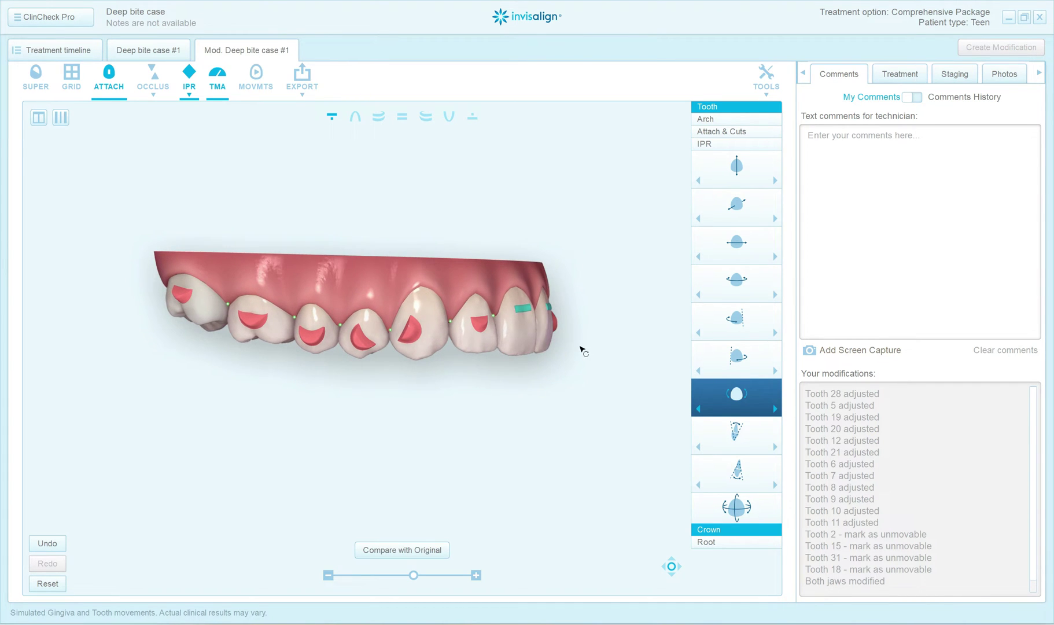
drag(574, 336, 599, 336)
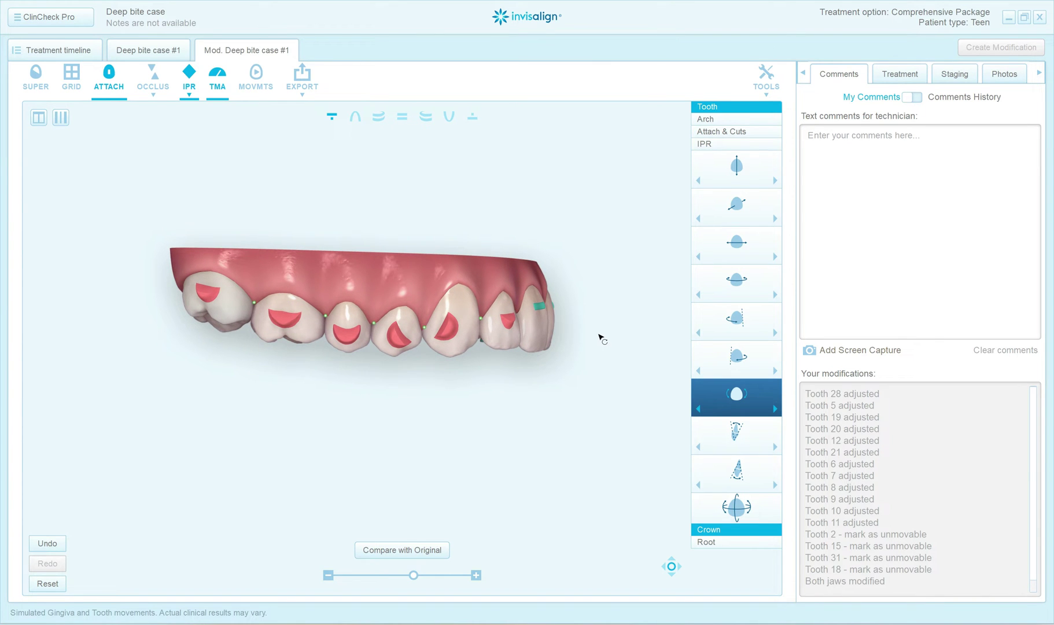
click(543, 325)
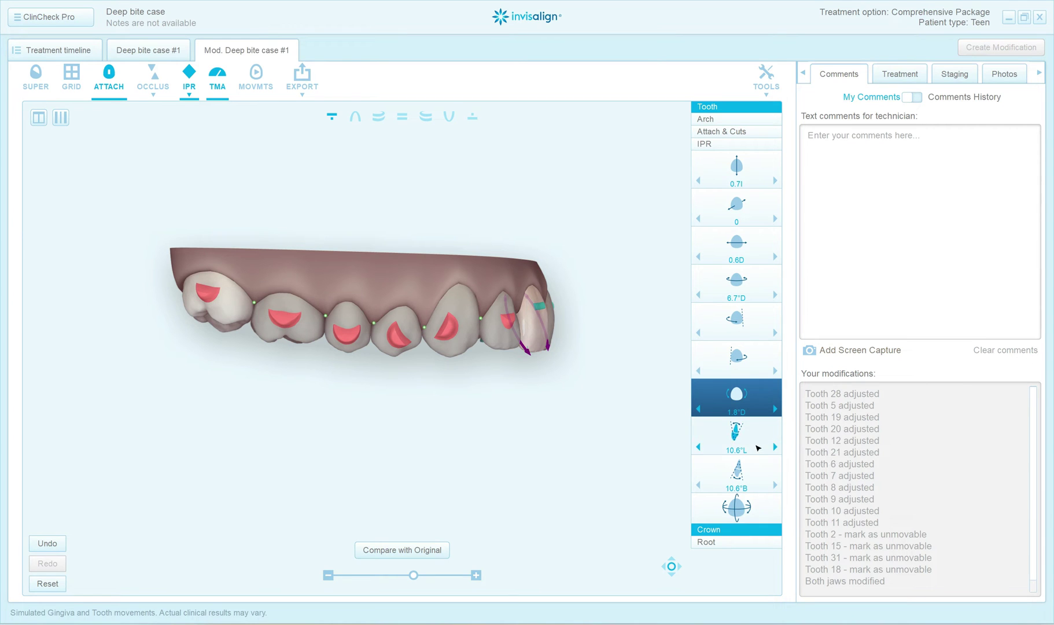
Increase the selected upper tooth's tip to 13.6°L
click(758, 448)
click(775, 448)
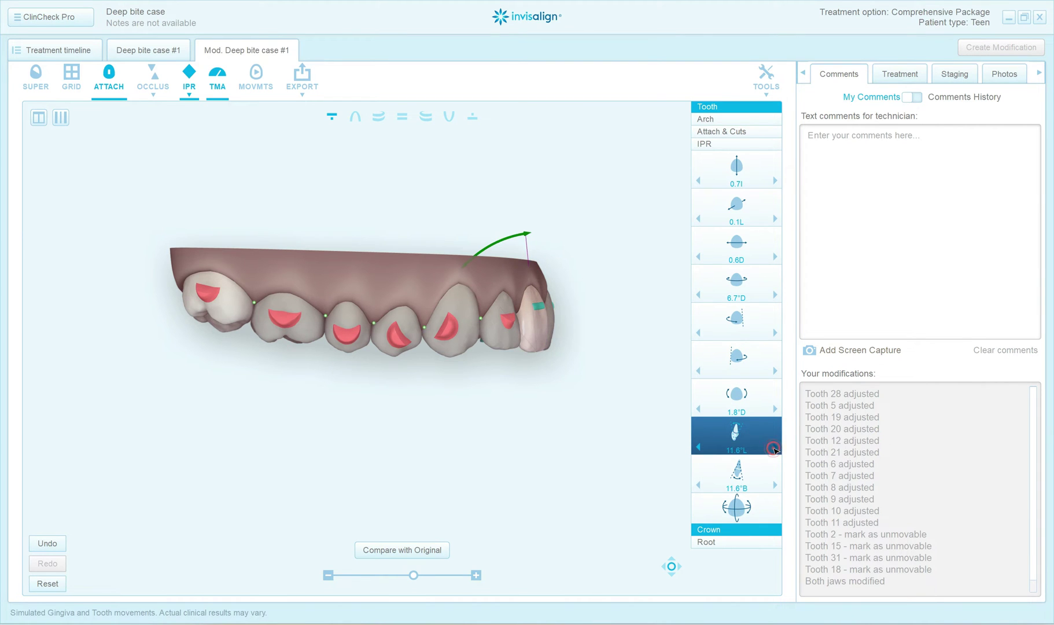
click(775, 449)
click(776, 450)
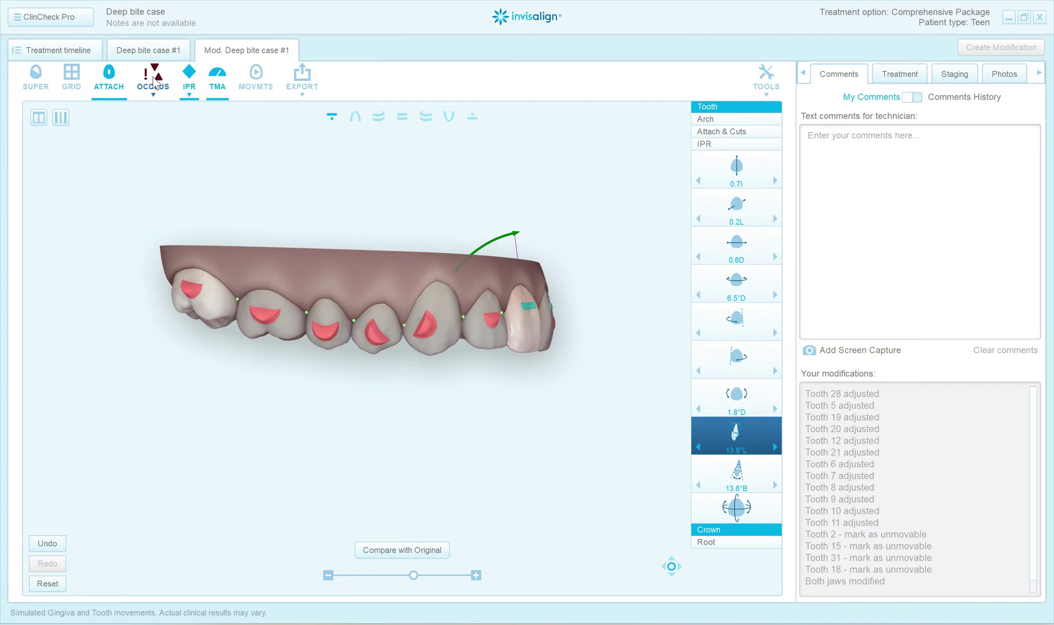
Select the neighbouring upper tooth and raise its tip to 17.0°L
click(591, 357)
click(548, 317)
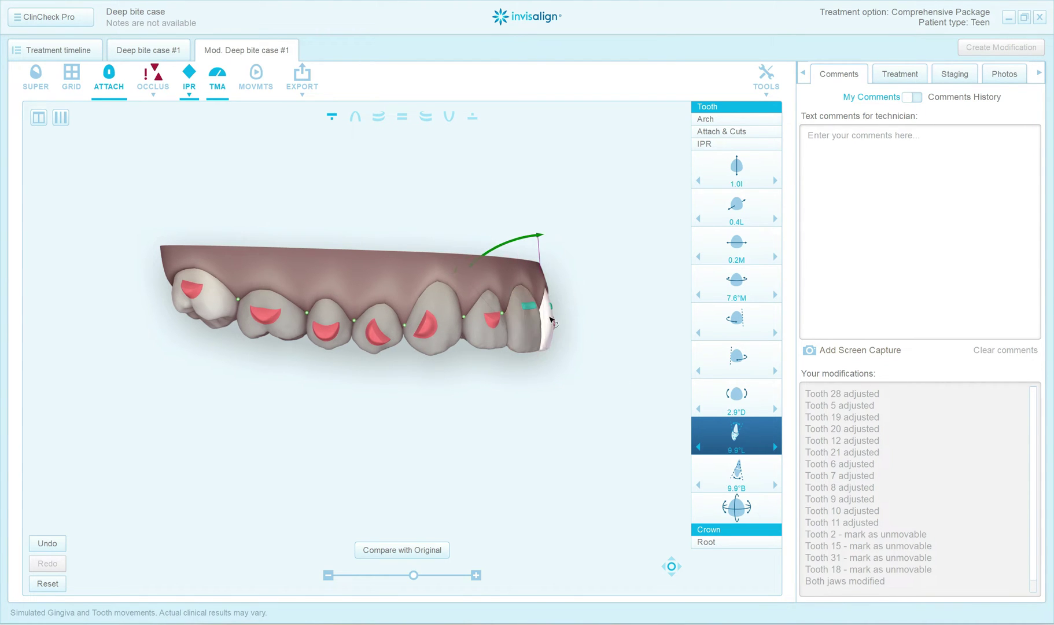
click(775, 447)
click(775, 447)
click(775, 447)
click(776, 449)
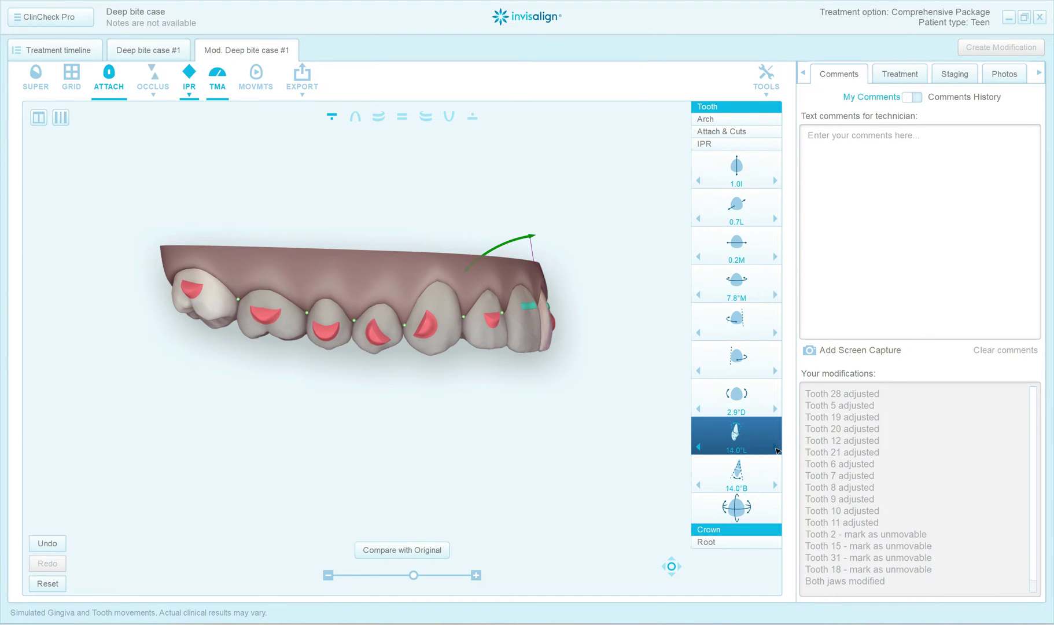
click(776, 449)
click(776, 449)
click(770, 446)
Reduce that tooth's tip back to 15.0°L
drag(656, 362, 539, 367)
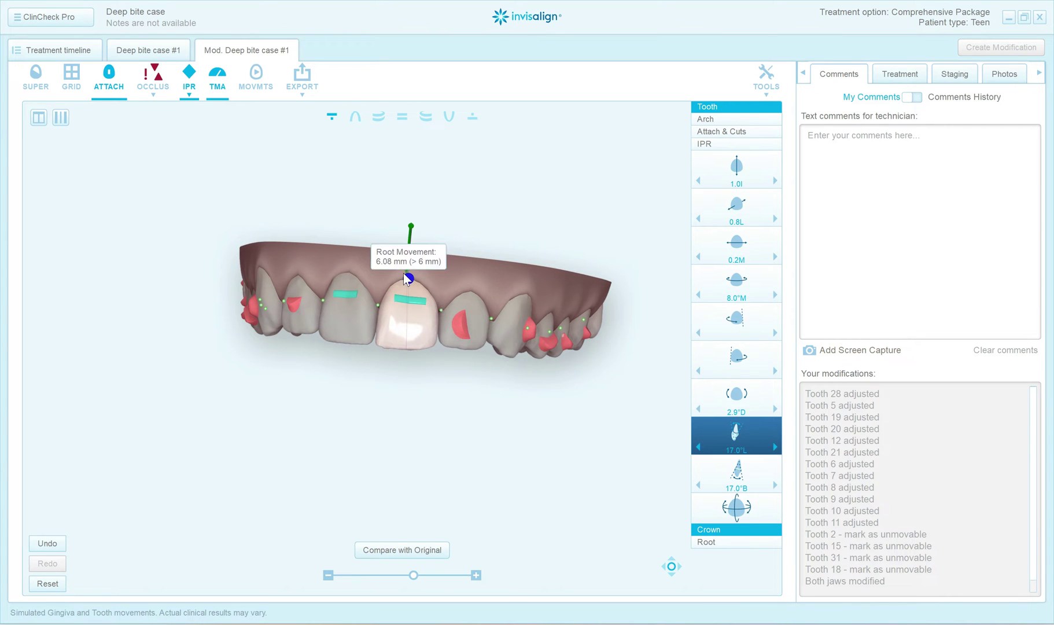
drag(395, 260, 447, 359)
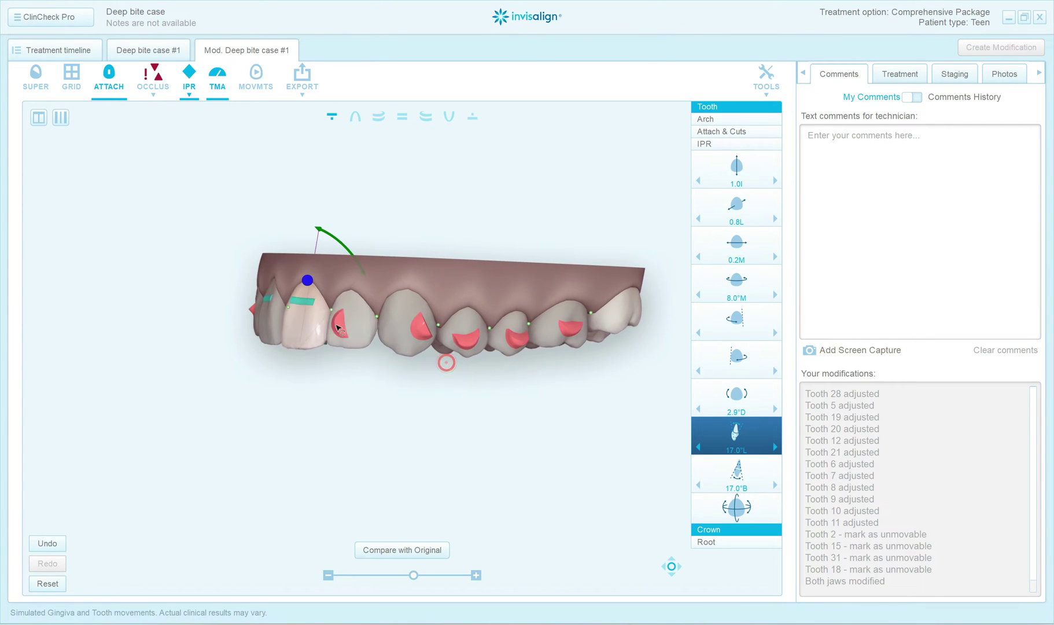
click(699, 448)
click(700, 448)
Select the neighbouring front tooth and tip it to 0.8°L
drag(463, 417, 335, 329)
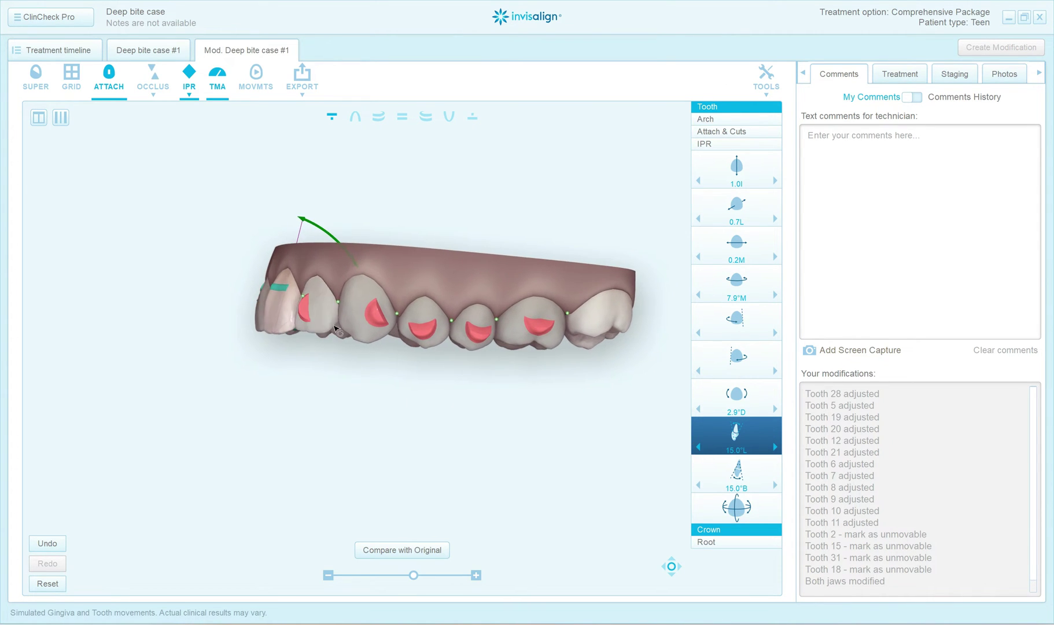
click(336, 329)
click(775, 449)
mouse_move(493, 416)
mouse_down()
mouse_move(541, 424)
mouse_move(541, 414)
mouse_up()
click(355, 116)
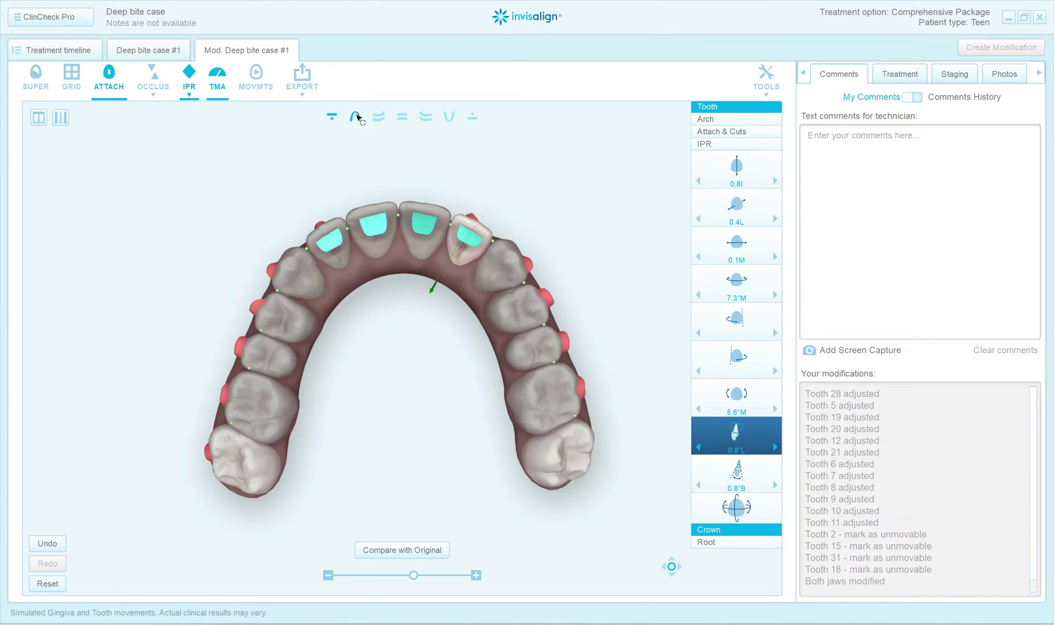
Show both jaws from the front and inspect a lower front tooth's movement values
drag(435, 402, 434, 403)
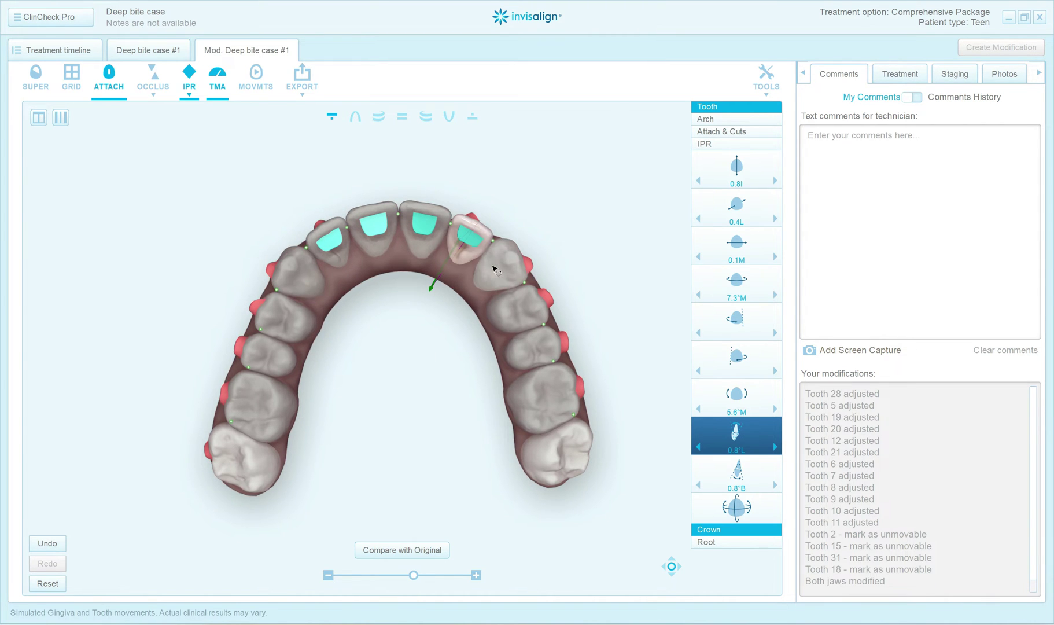
click(391, 116)
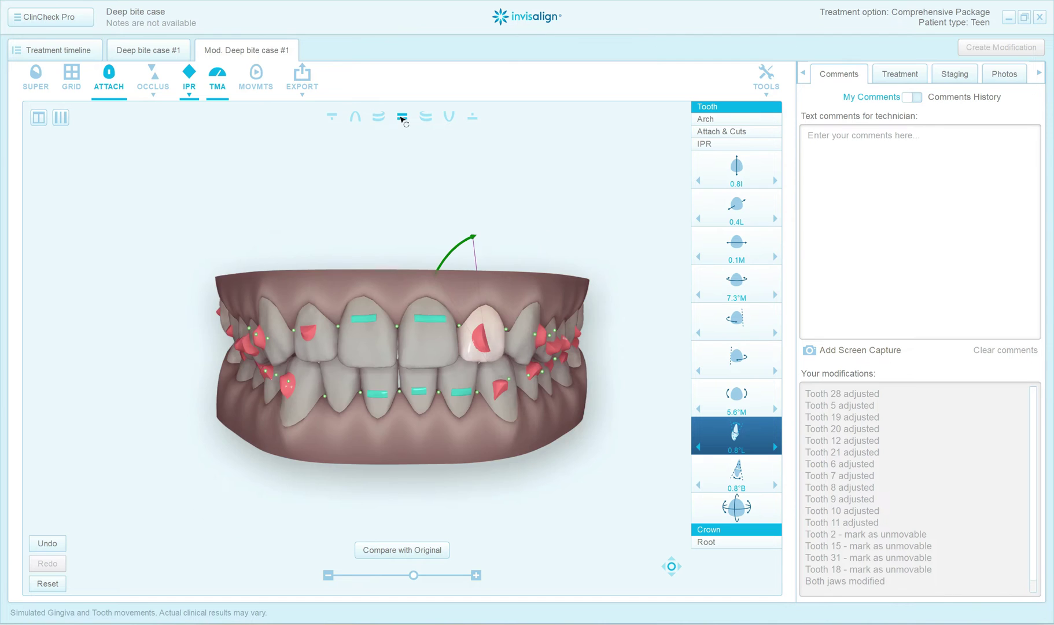
drag(596, 347, 631, 345)
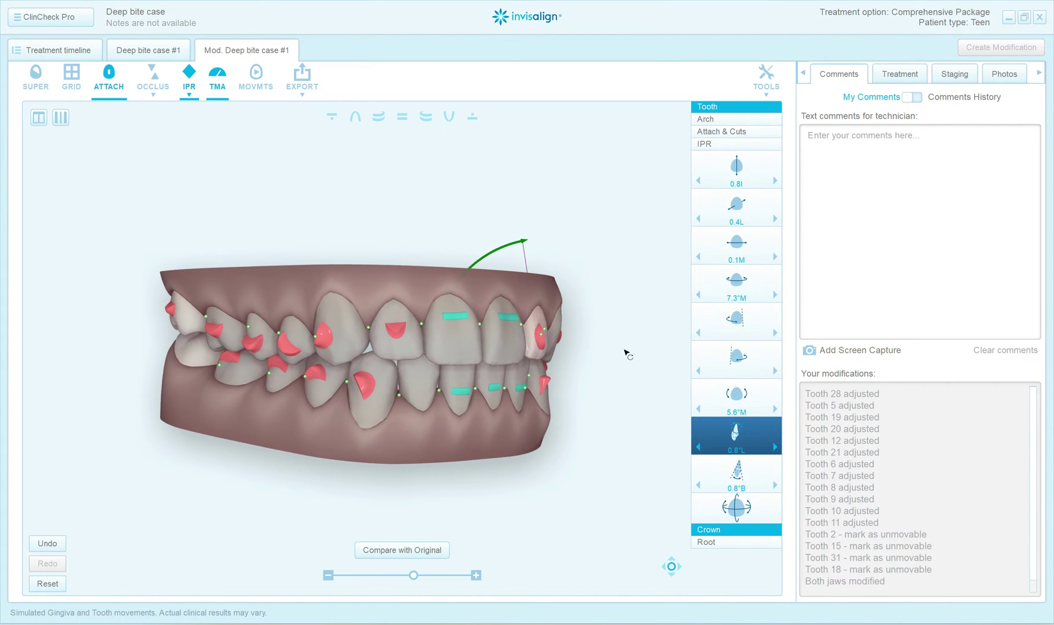
click(382, 373)
drag(430, 435, 446, 439)
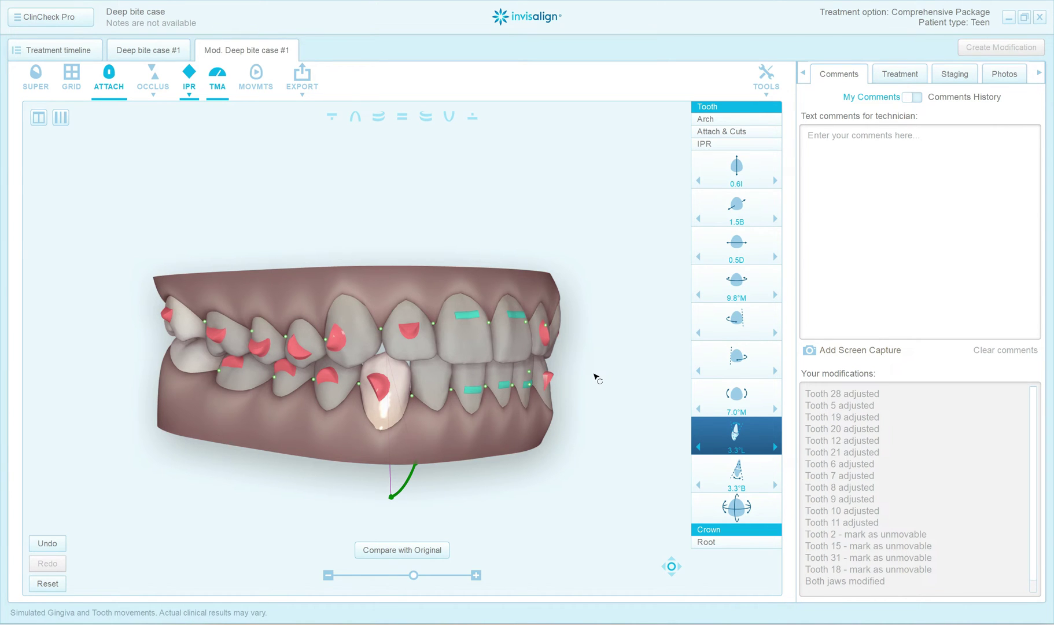
drag(599, 379, 430, 291)
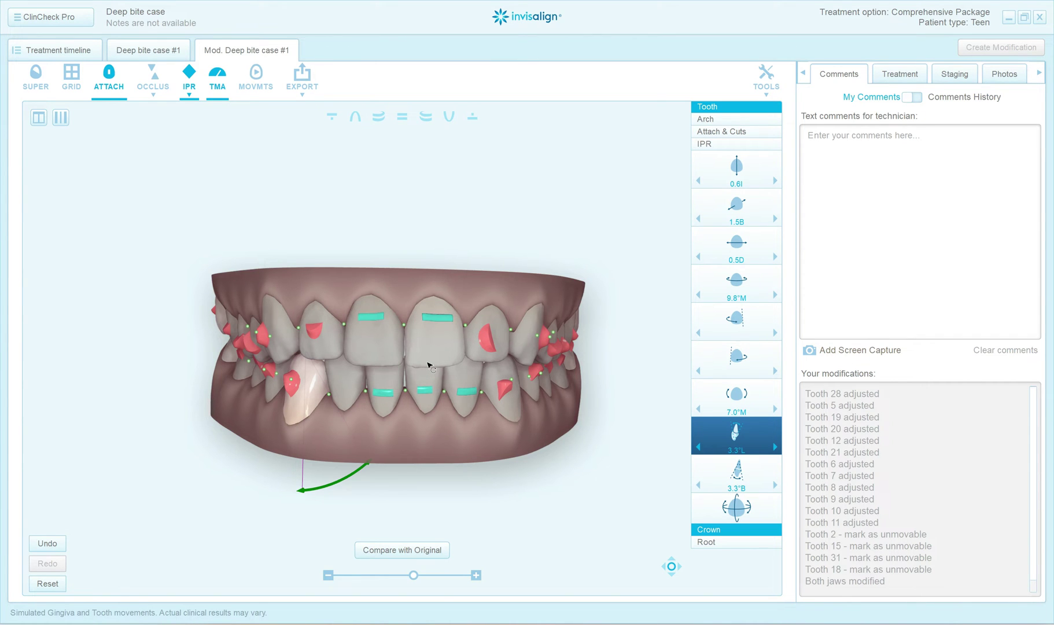
drag(419, 439, 427, 355)
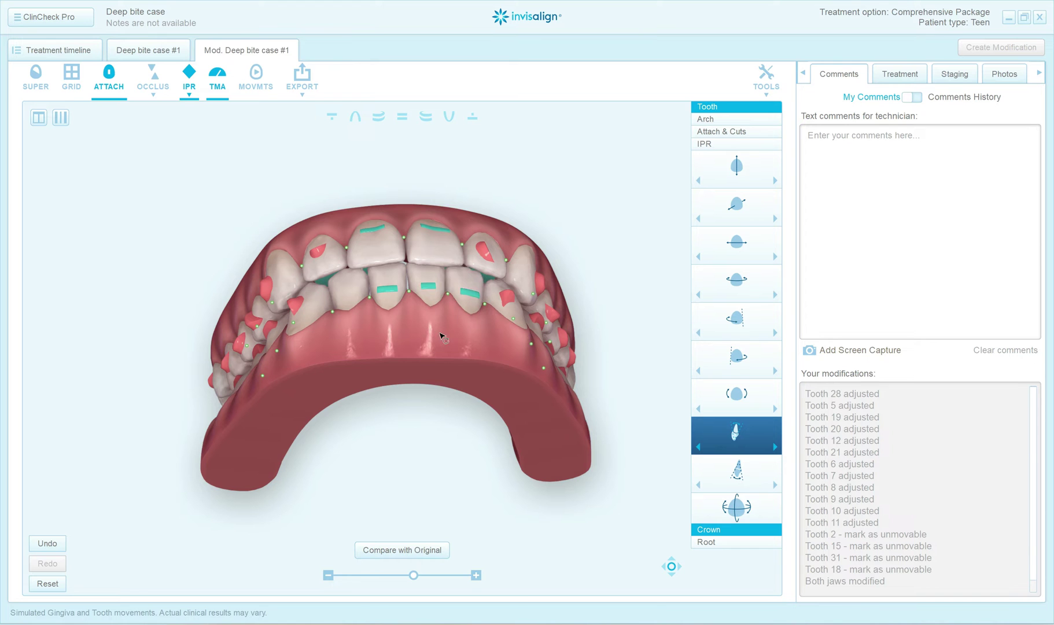
drag(408, 370, 539, 404)
drag(570, 358, 683, 348)
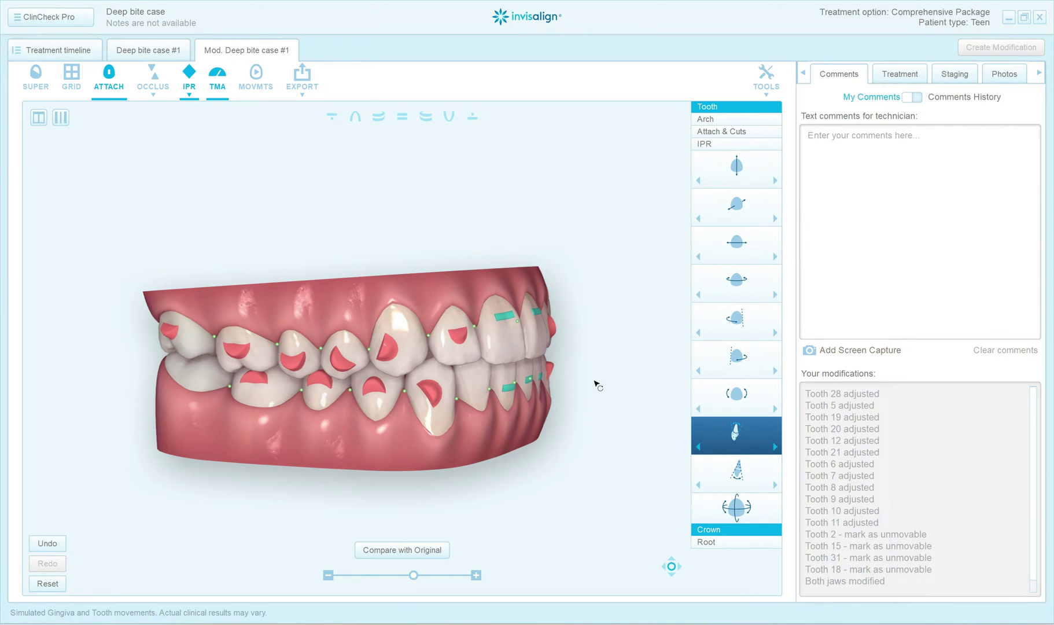
drag(591, 391, 586, 386)
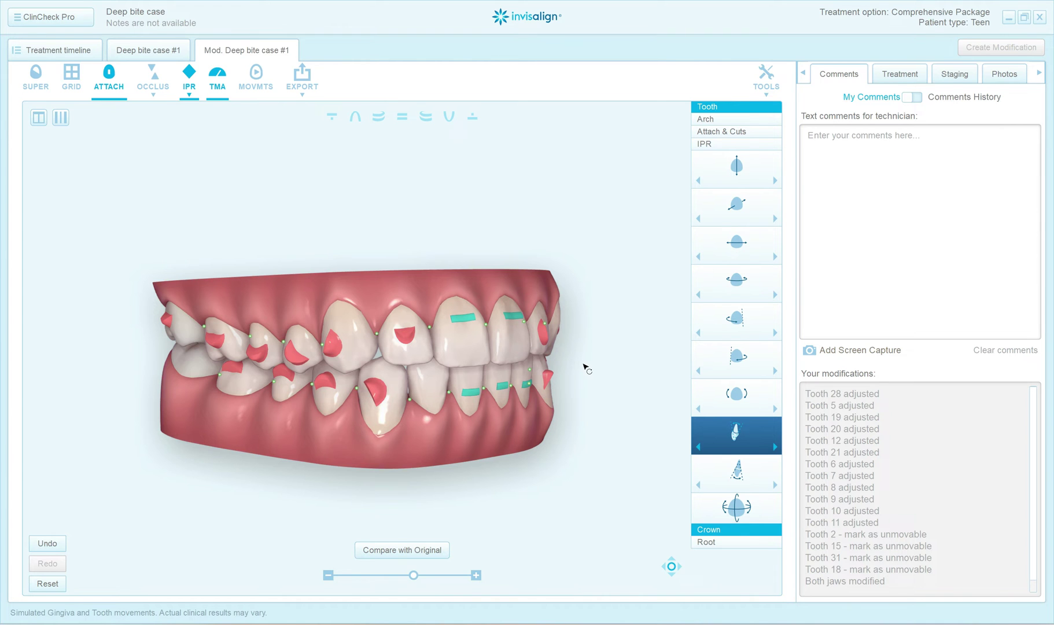
drag(563, 364, 558, 365)
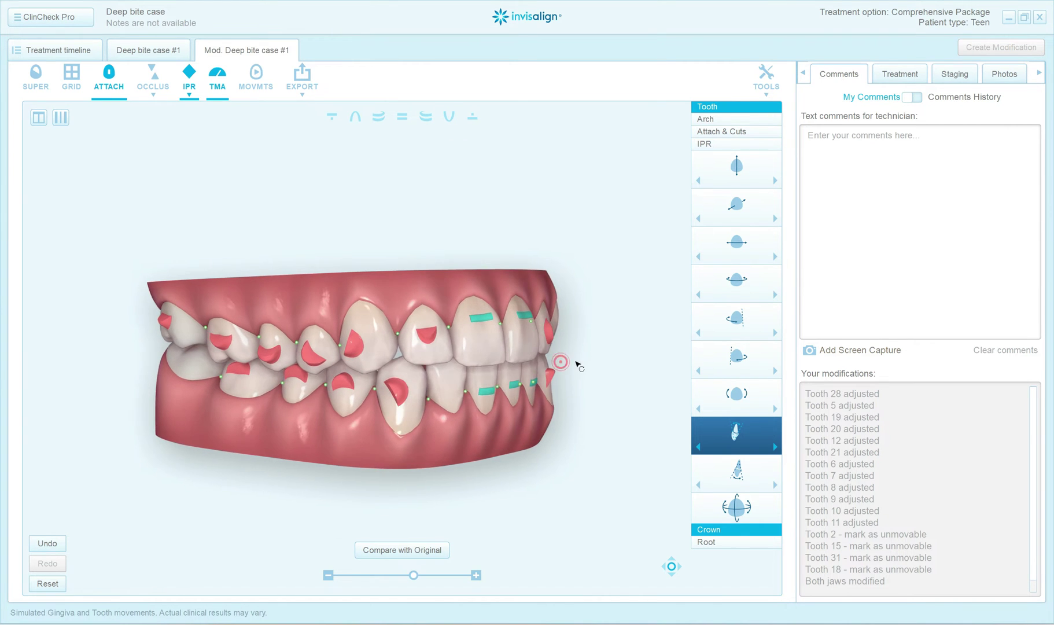
Reduce the lower premolar's mesial rotation from 7.0°M to 4.1°M
click(413, 372)
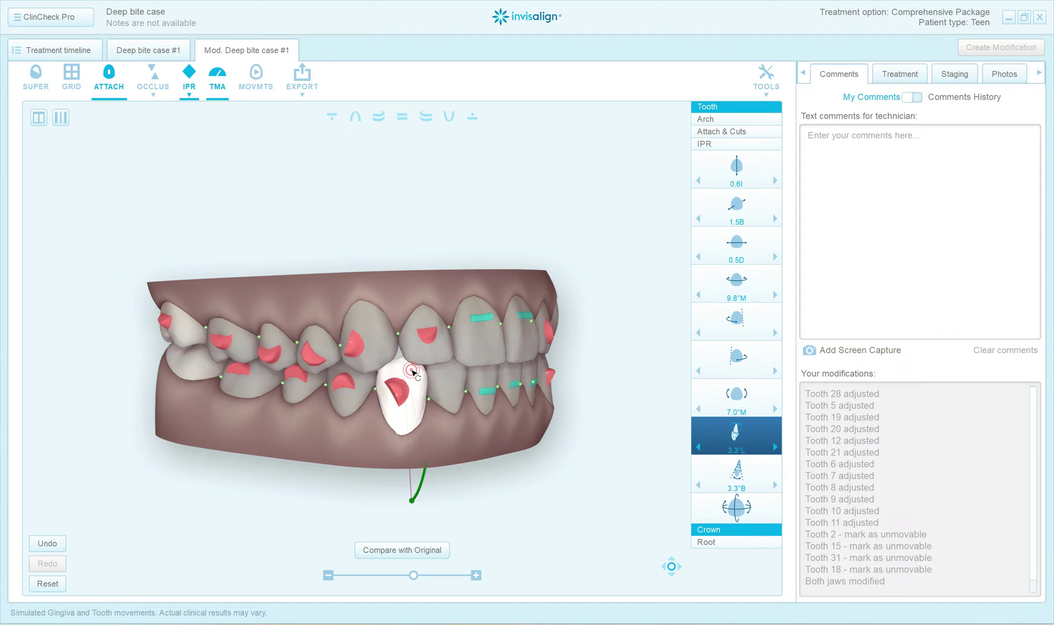
drag(488, 431, 505, 433)
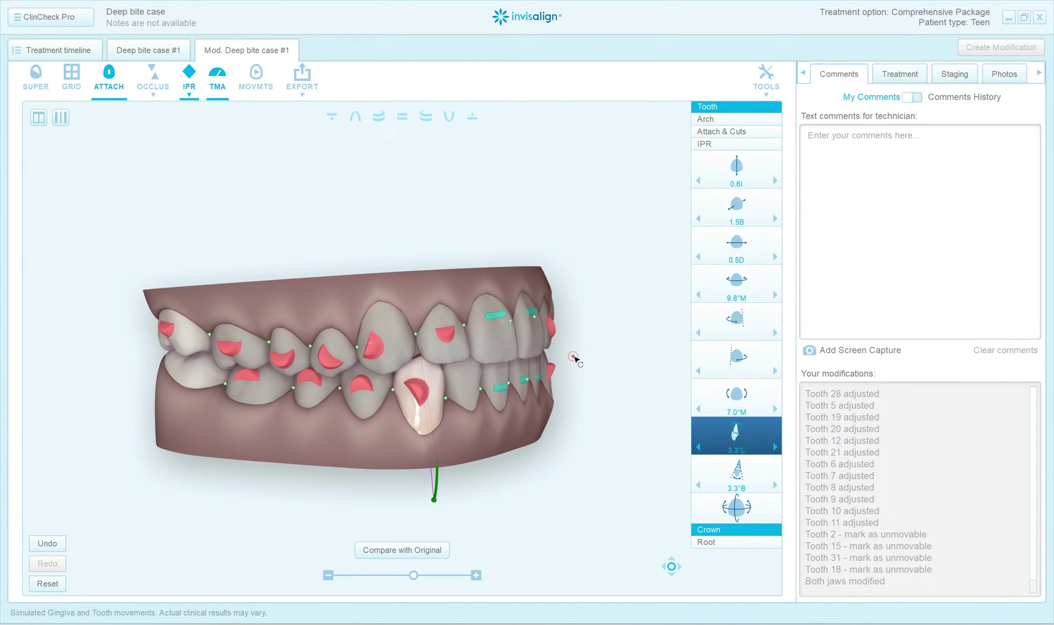
click(714, 411)
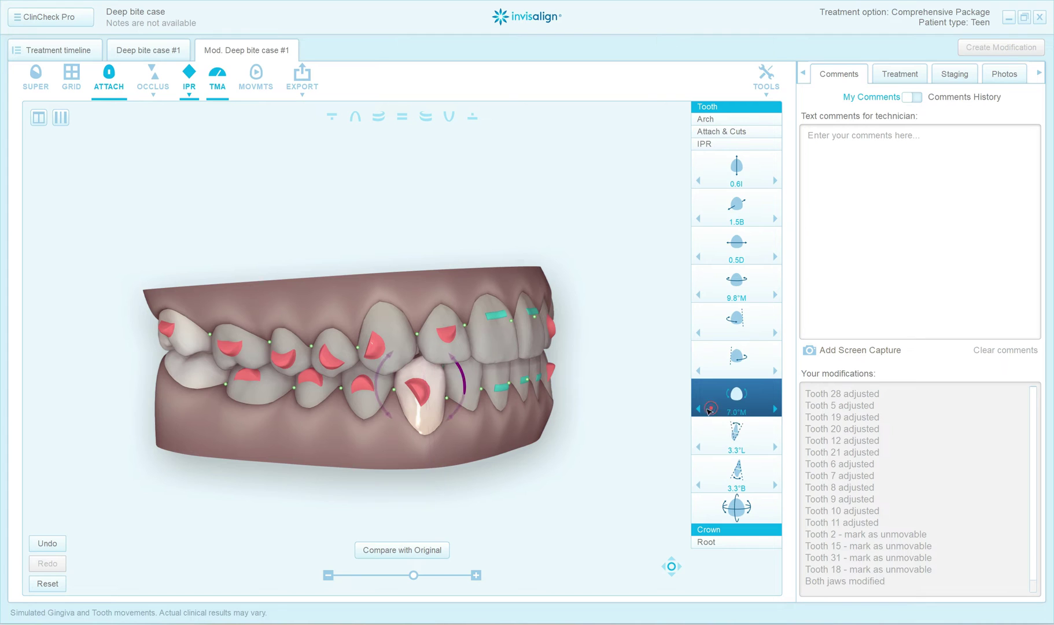
click(698, 408)
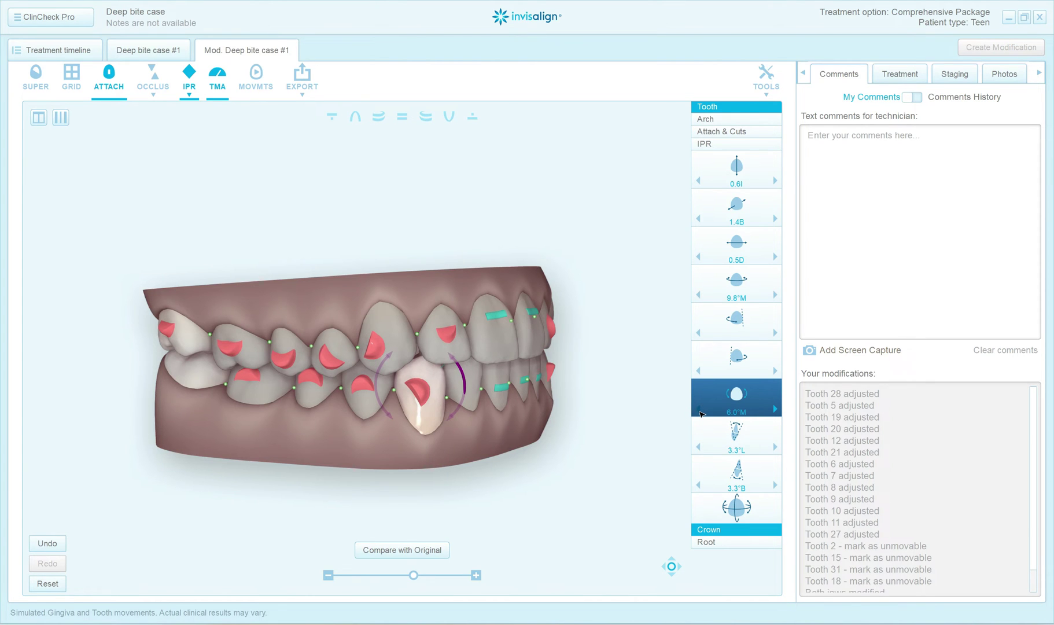
click(699, 411)
click(700, 411)
click(700, 410)
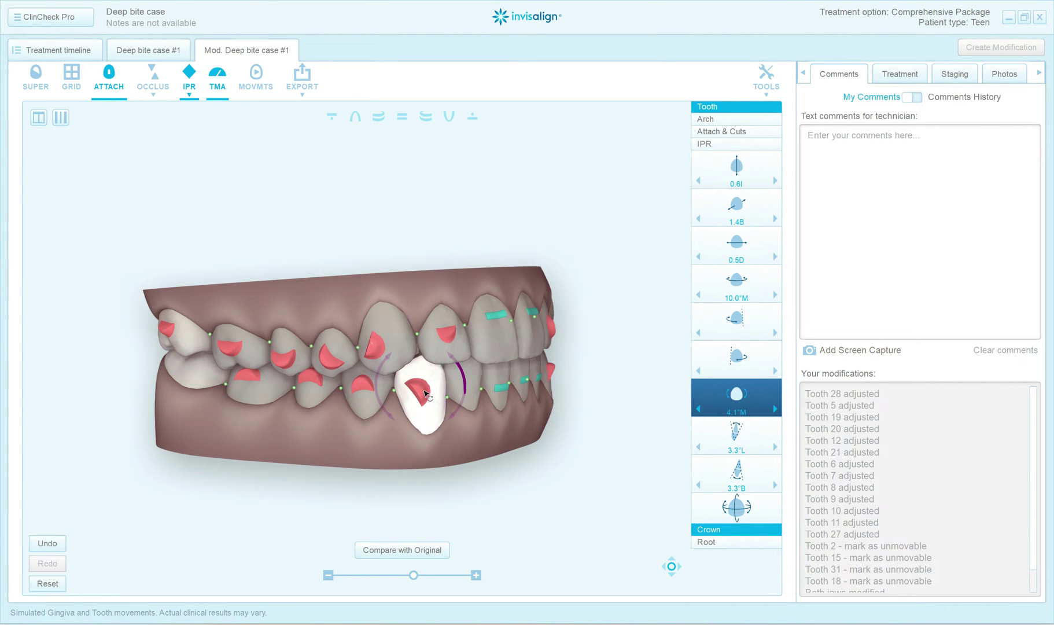
drag(625, 398, 586, 397)
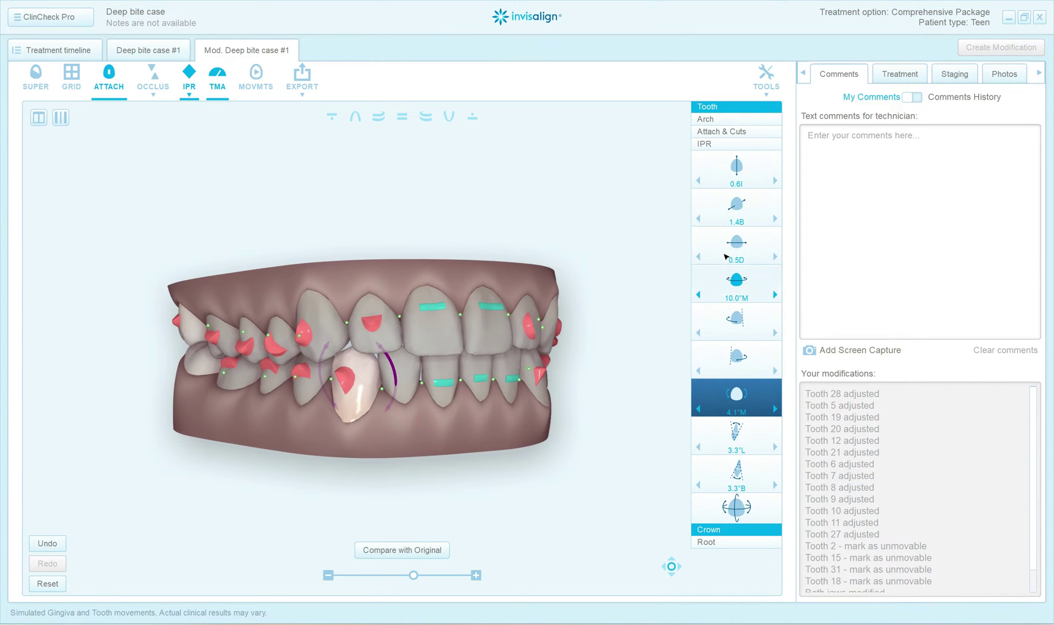
Turn on Show Occlusal Contacts and view the incisors from the front
click(163, 94)
click(201, 110)
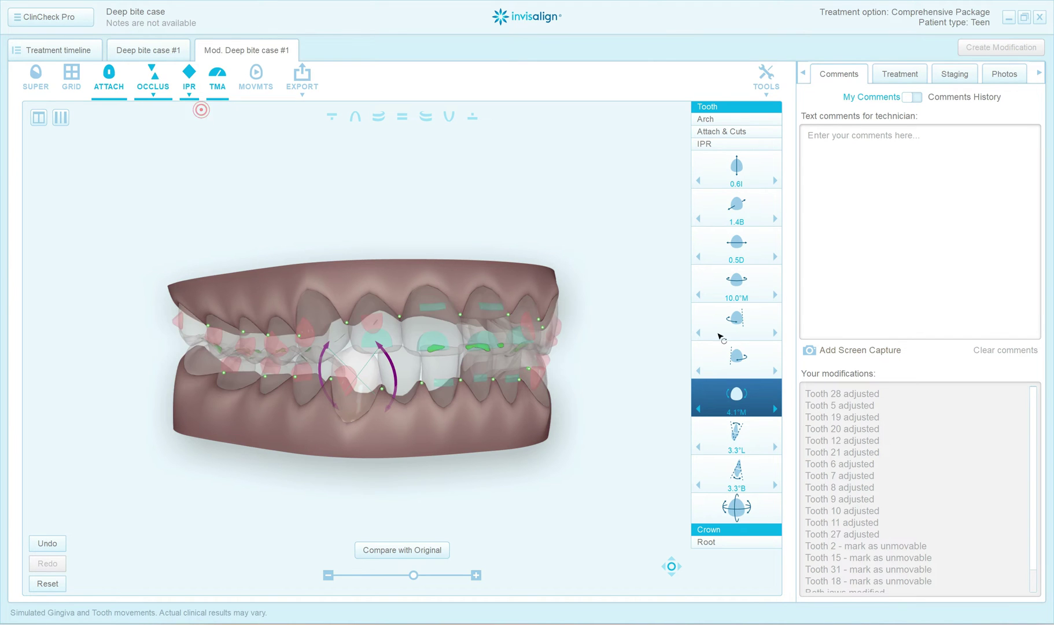
drag(640, 369, 556, 365)
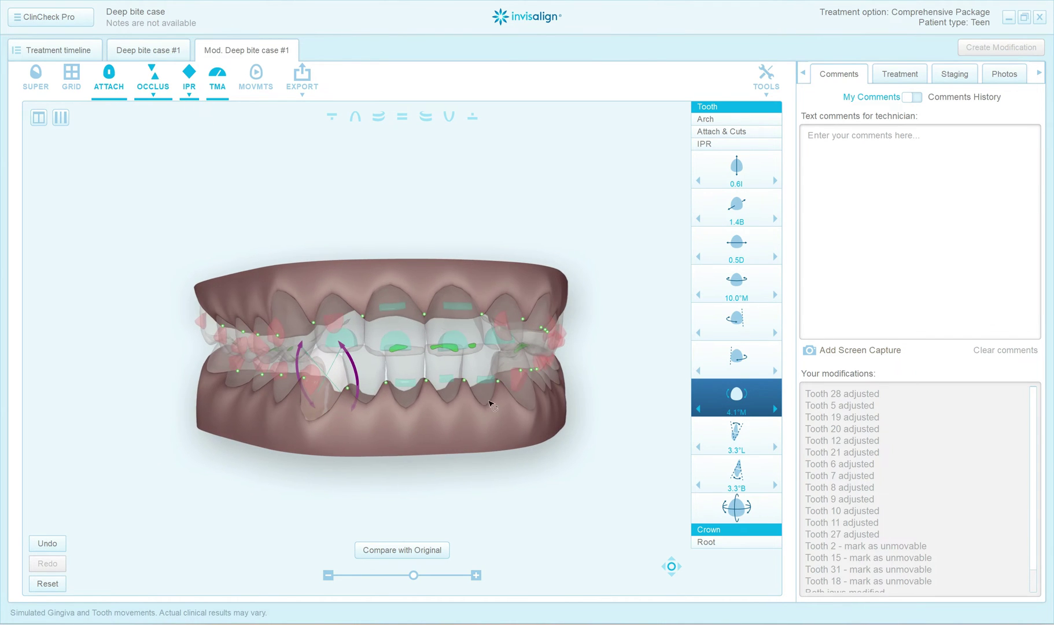
drag(394, 417, 388, 403)
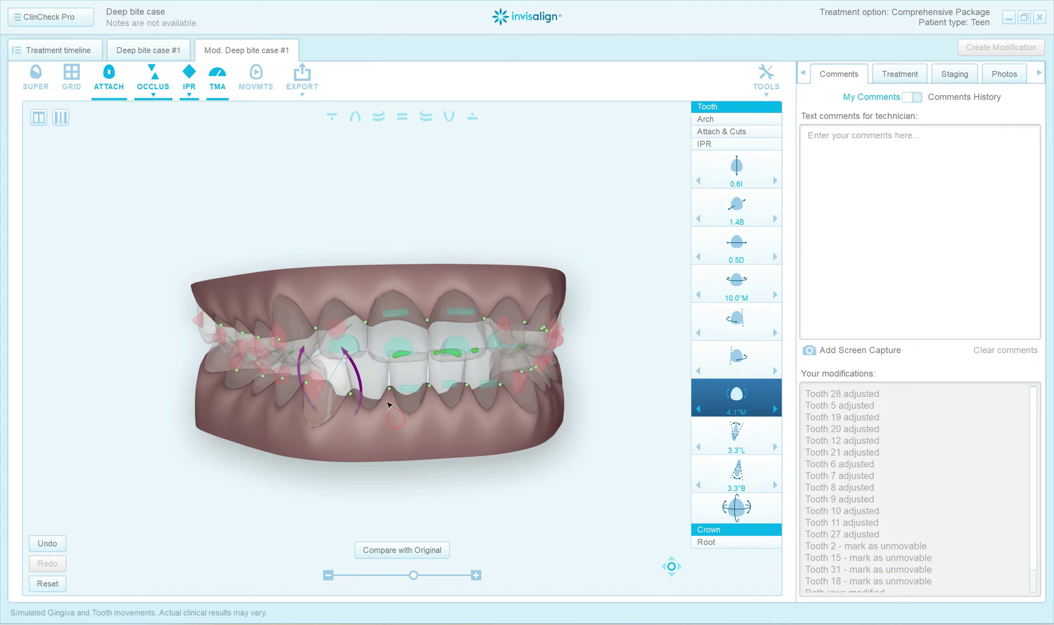
Select the neighbouring lower front teeth for an intrusion adjustment
click(368, 378)
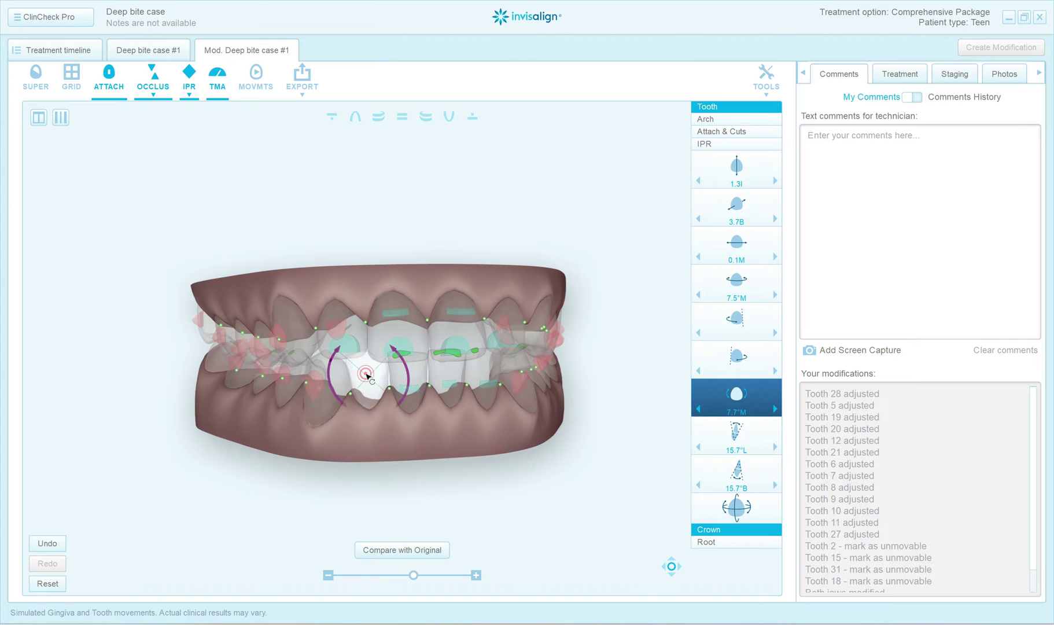
click(405, 366)
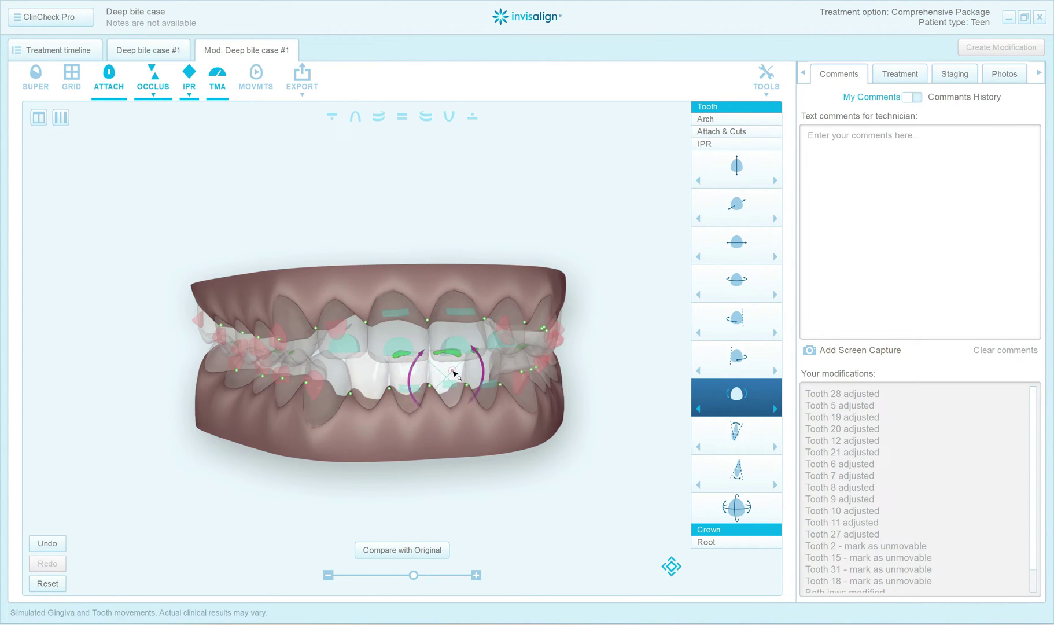
click(485, 374)
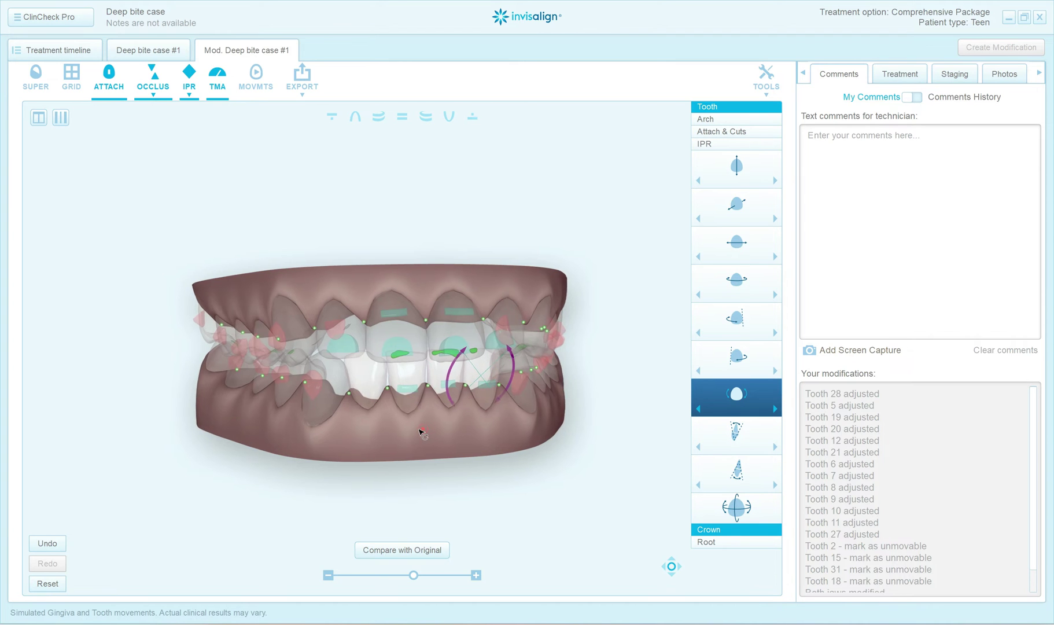
click(775, 181)
Intrude the lower front teeth four steps, then back off two, reaching 2.54 mm
click(775, 181)
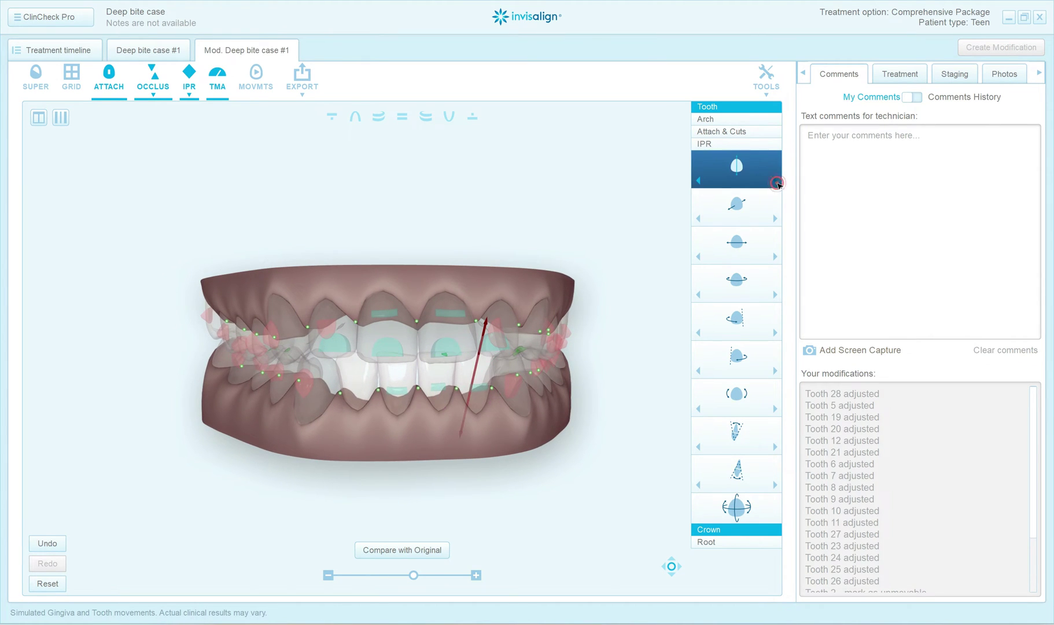
click(776, 182)
click(776, 181)
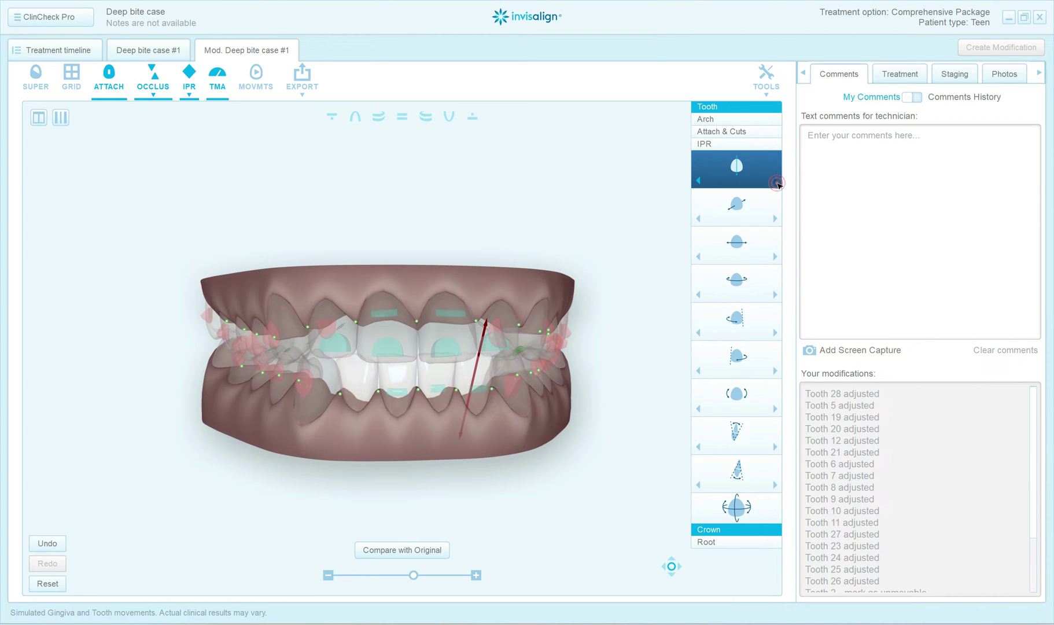
click(776, 181)
click(776, 182)
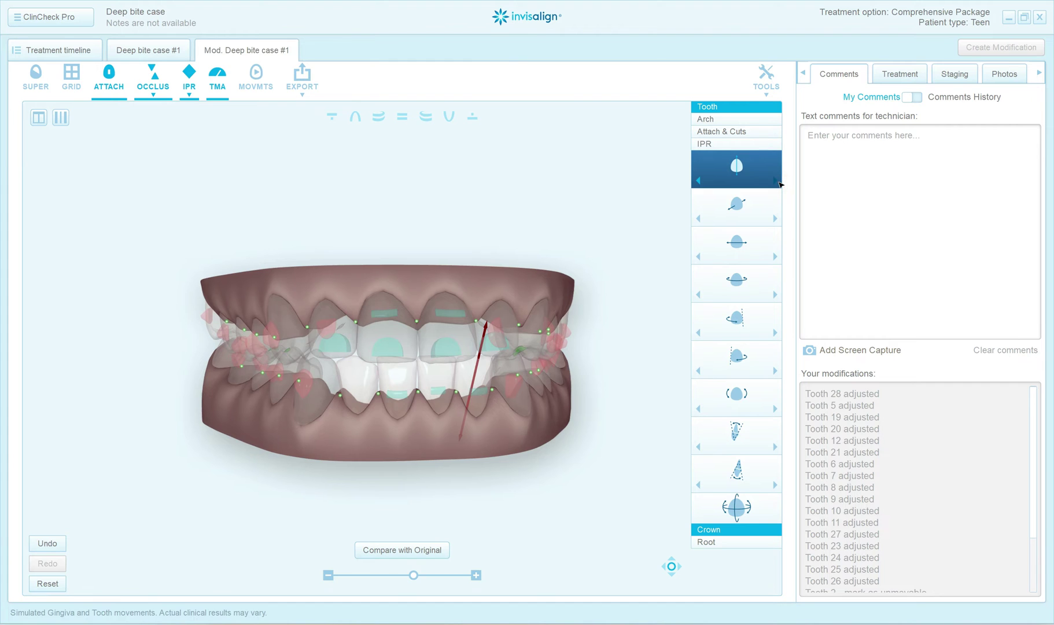
drag(652, 353, 649, 350)
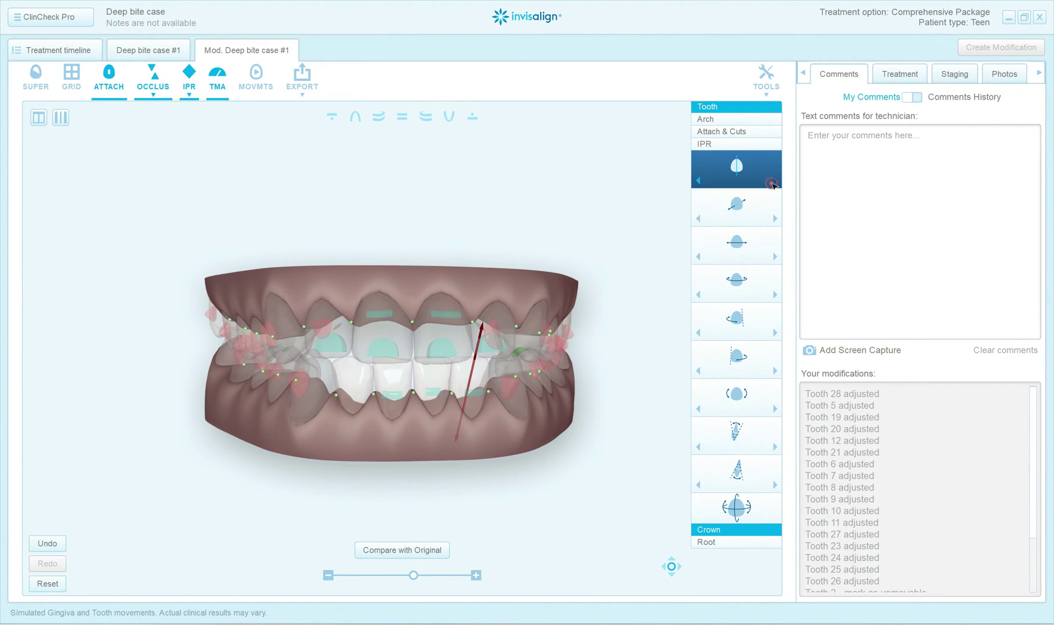
mouse_move(391, 427)
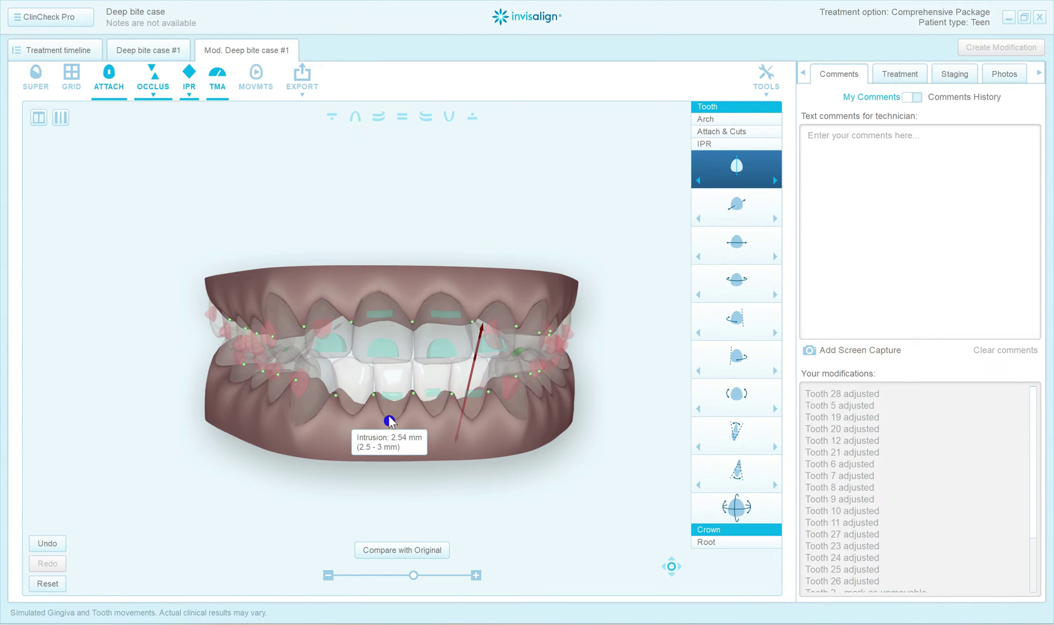
click(700, 181)
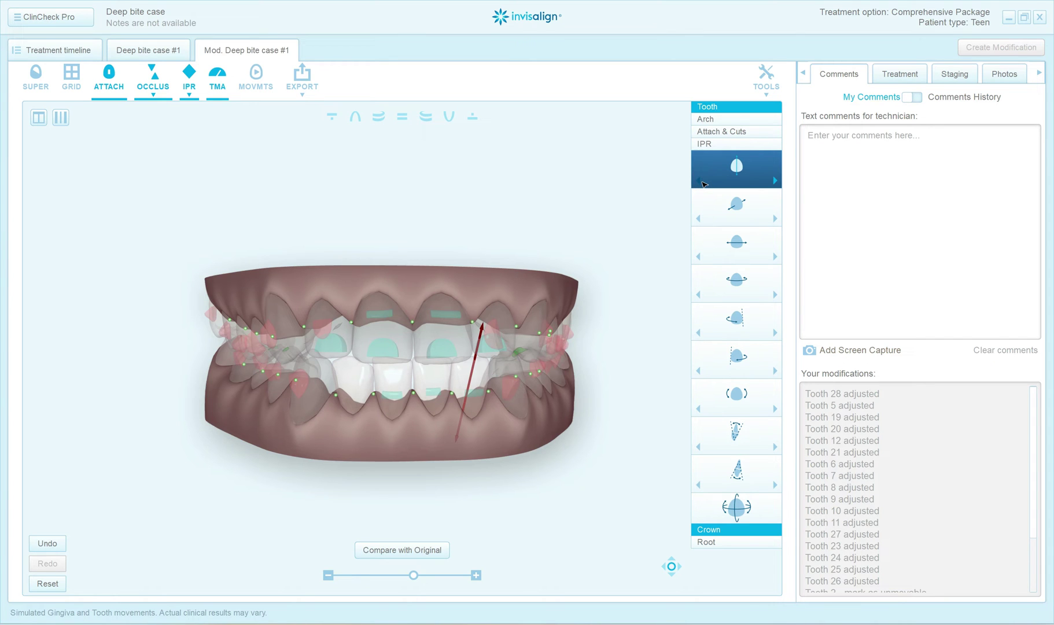
click(701, 182)
click(153, 84)
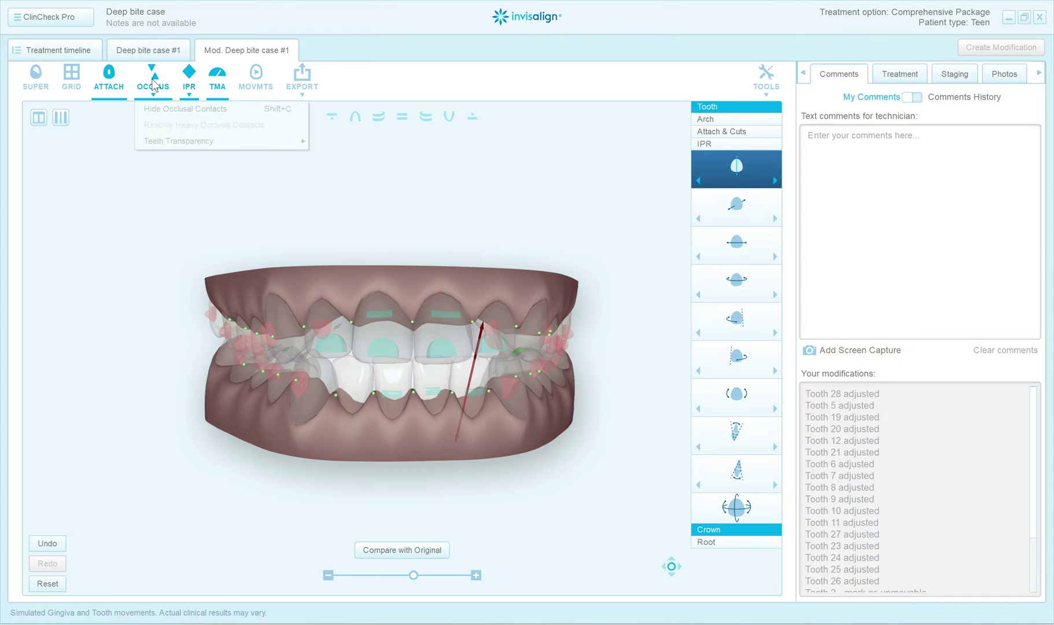
Hide the occlusal contacts, display only the lower arch, and select a lower canine
click(224, 111)
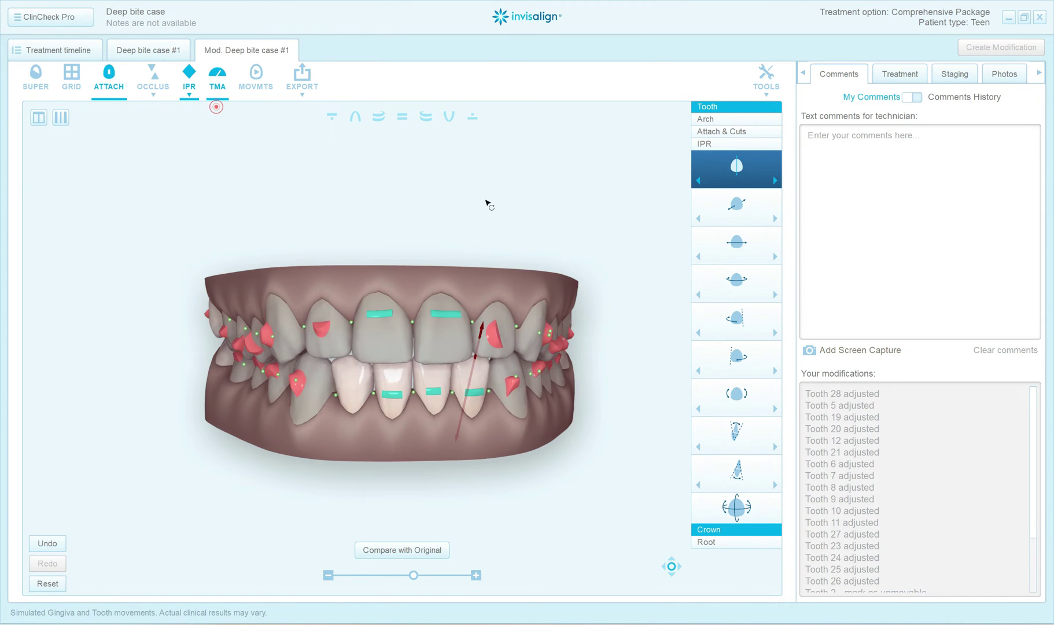
click(478, 197)
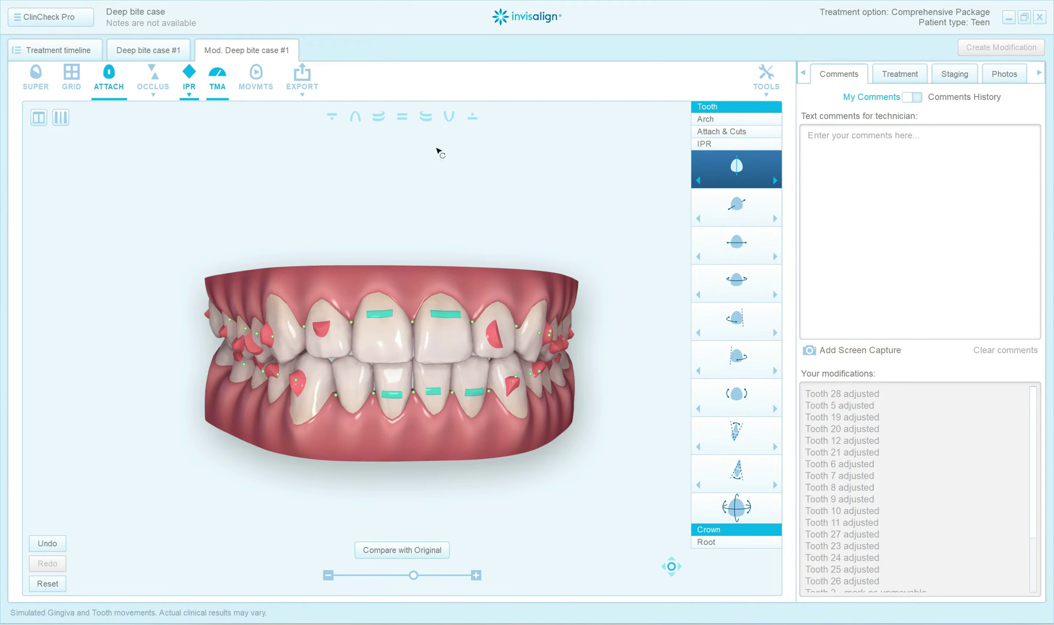
click(473, 116)
drag(462, 286, 507, 313)
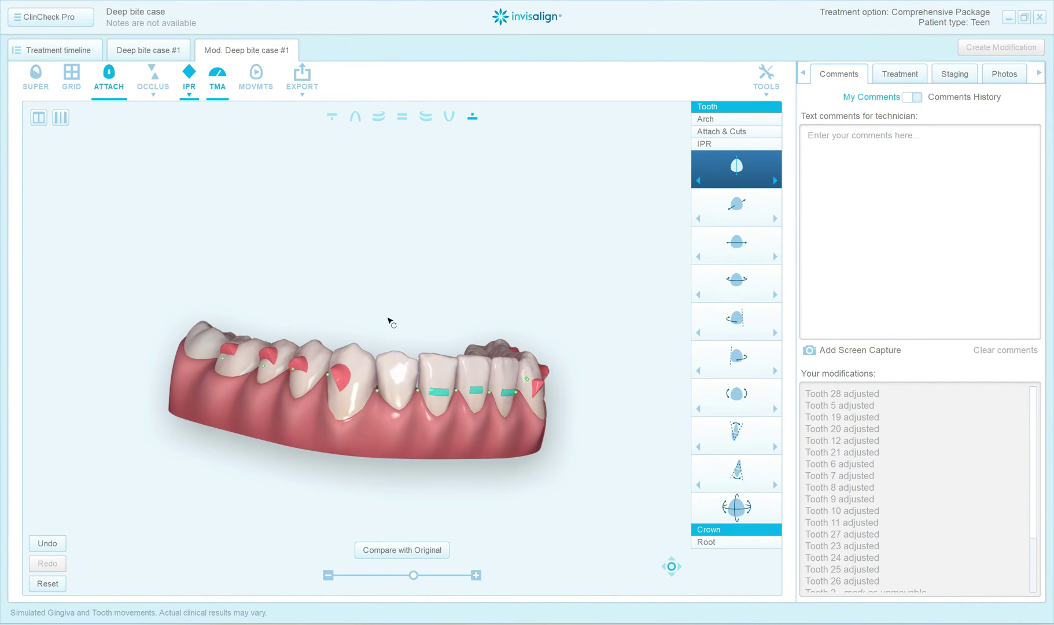
drag(391, 320, 348, 339)
click(374, 379)
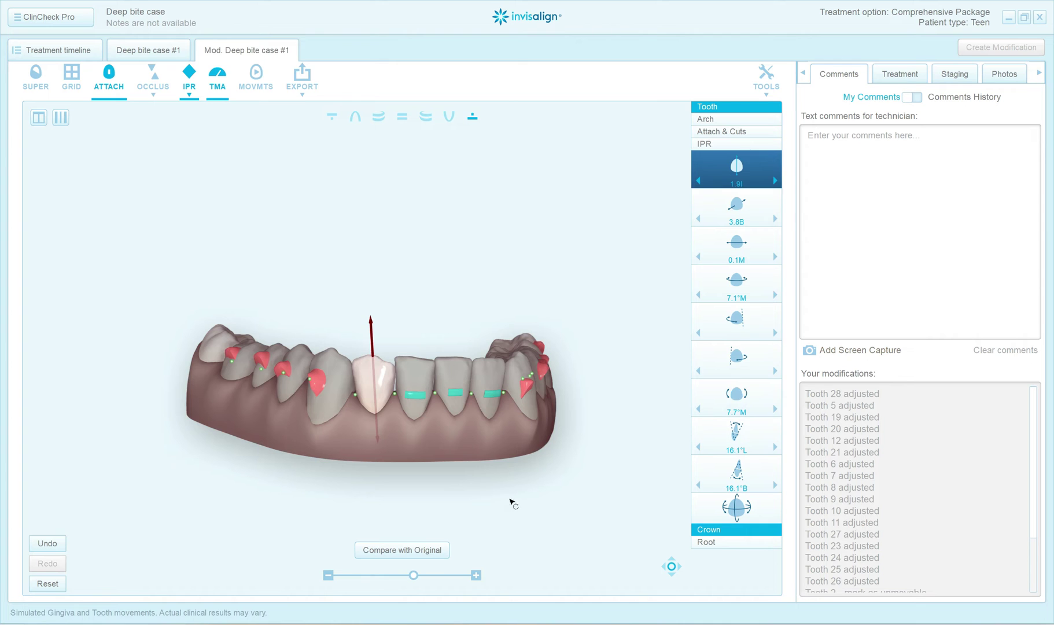
click(431, 551)
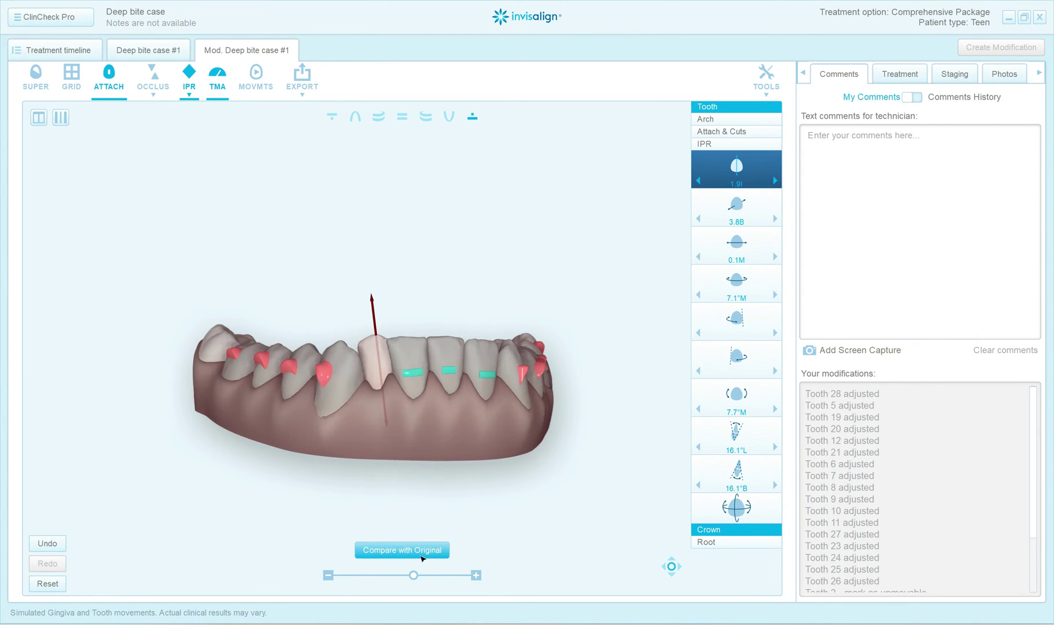
mouse_move(427, 293)
mouse_down()
mouse_move(433, 321)
mouse_move(431, 301)
mouse_up()
mouse_move(407, 544)
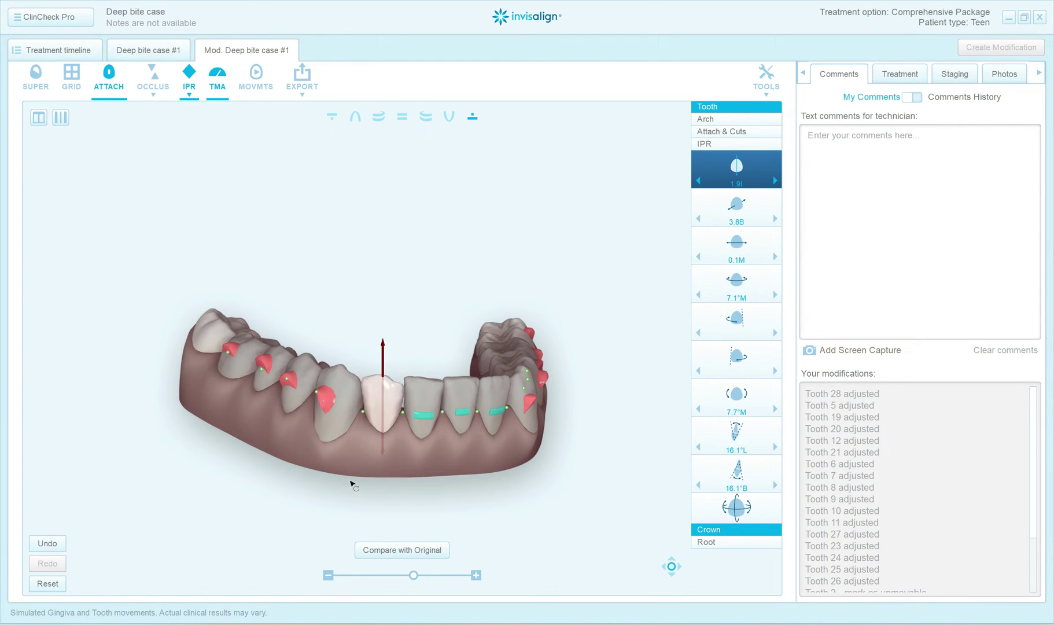
mouse_move(414, 242)
mouse_down()
mouse_move(409, 286)
mouse_move(419, 237)
mouse_up()
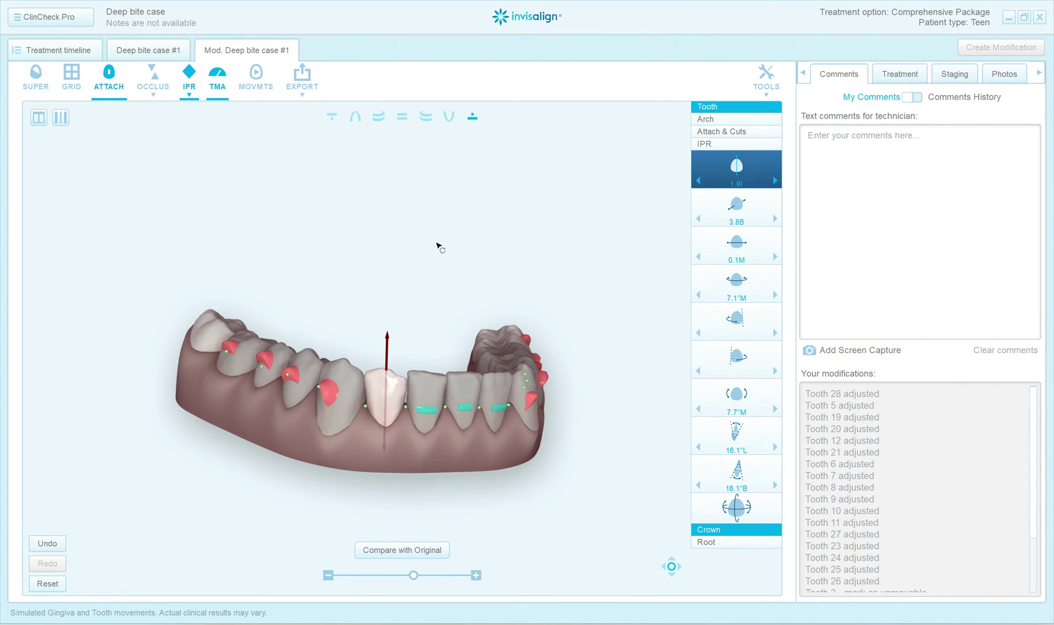